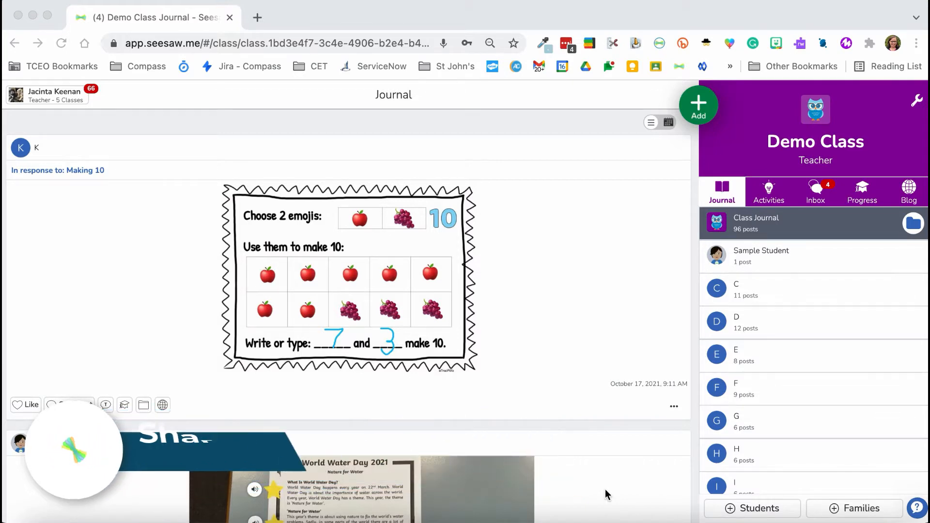
# - Start a new student work post using the Drawing canvas
pyautogui.click(698, 111)
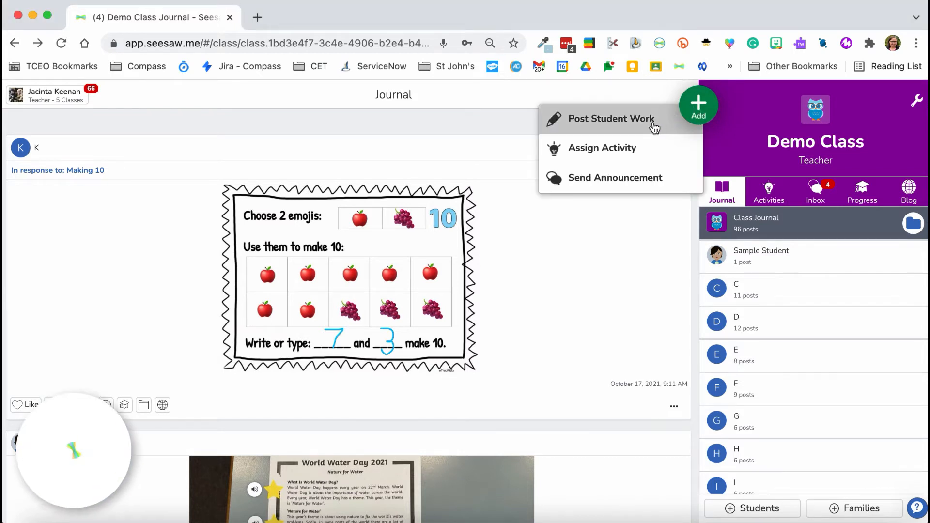
pyautogui.click(654, 127)
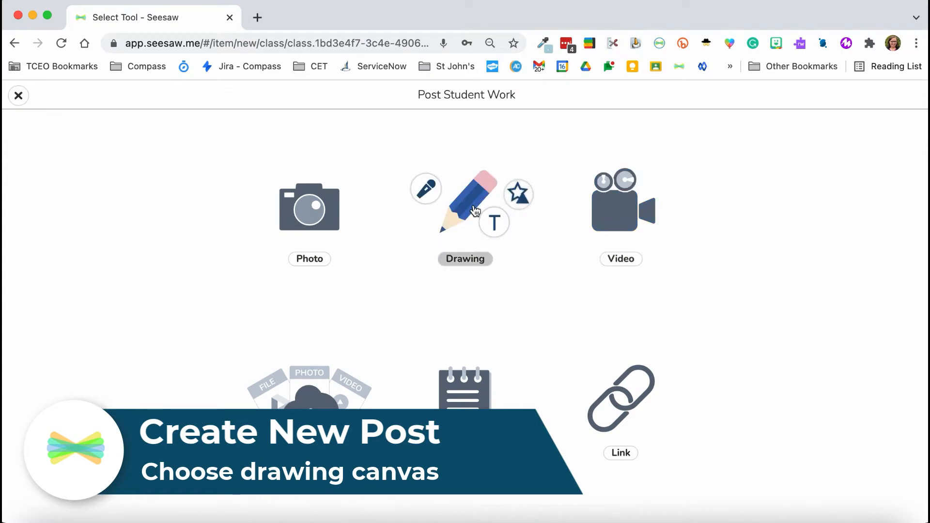
pyautogui.click(475, 211)
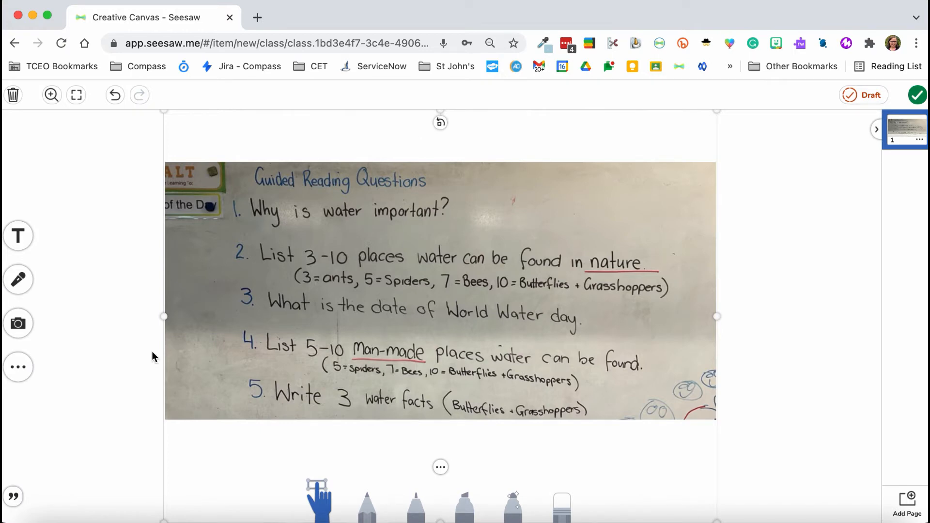
# - Add a yellow star shape to the canvas, shrink it and place it beside question 1 on the whiteboard photo
pyautogui.click(29, 370)
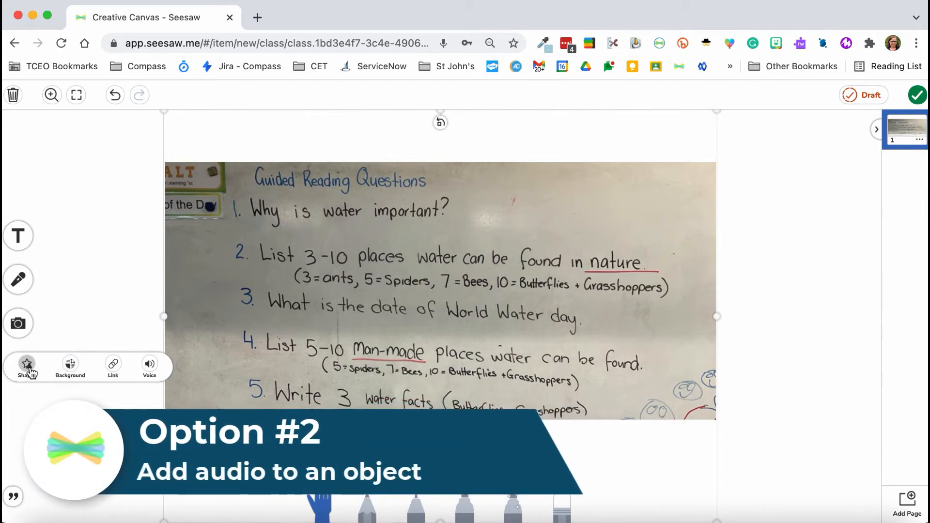
pyautogui.click(28, 369)
pyautogui.click(489, 374)
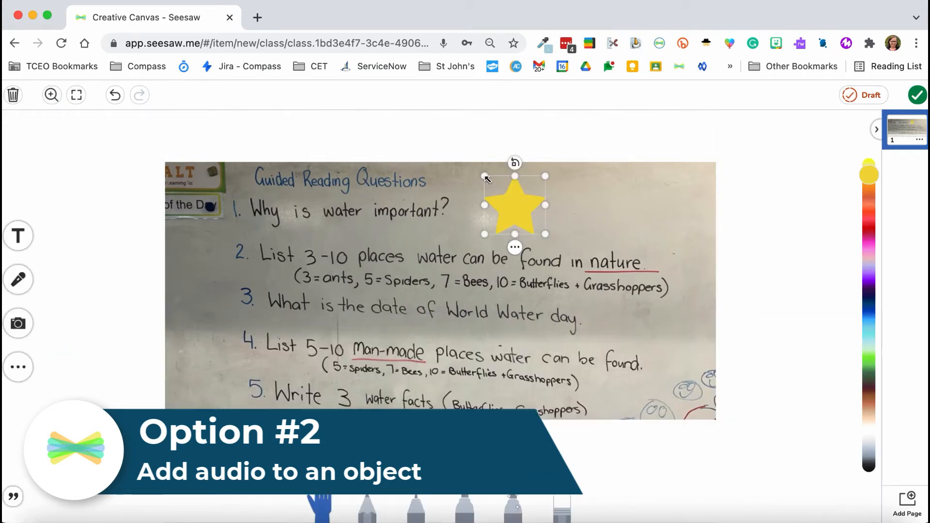
pyautogui.moveTo(487, 179); pyautogui.dragTo(213, 205)
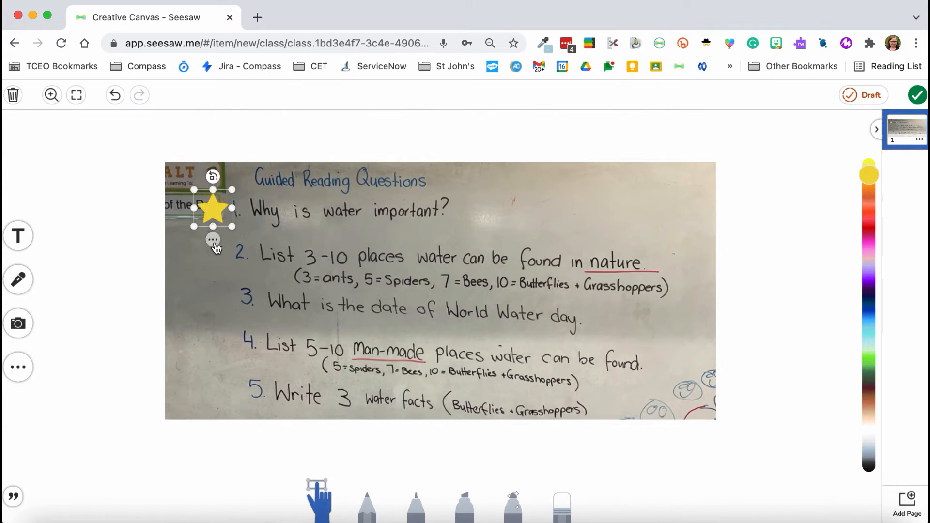
# - Record a voice clip on the yellow star, save it and deselect the star
pyautogui.click(214, 243)
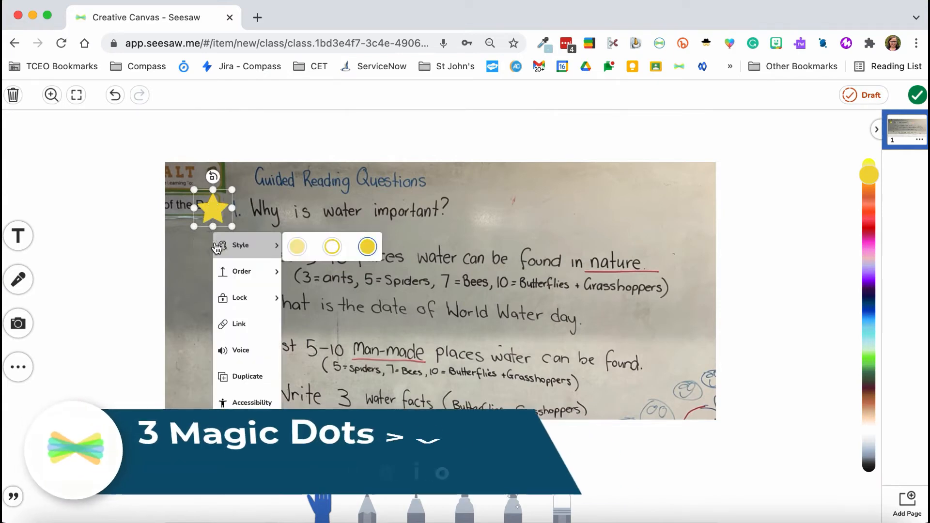
pyautogui.moveTo(218, 290)
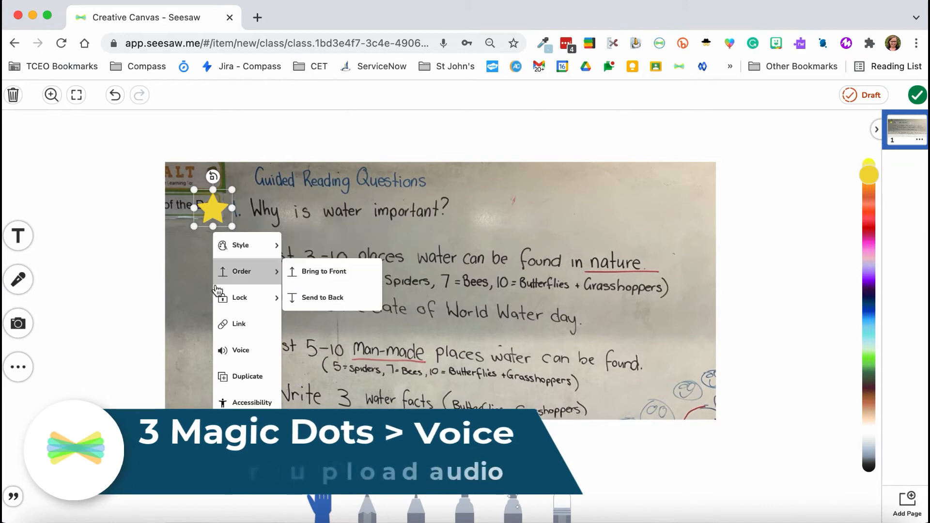
pyautogui.click(230, 357)
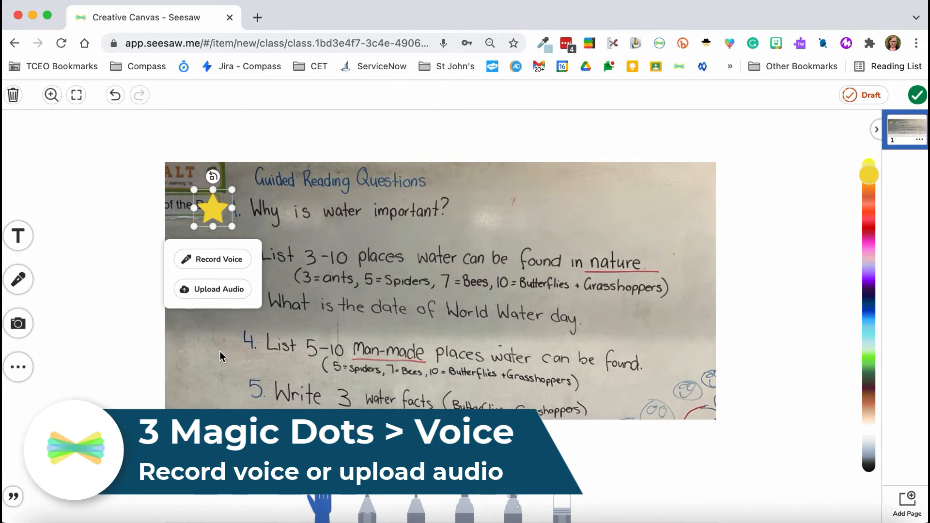
pyautogui.click(202, 260)
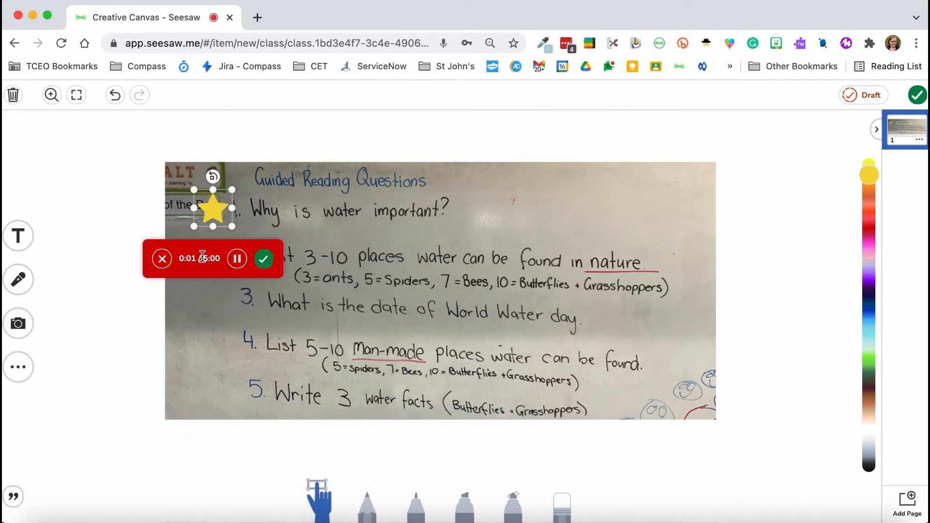
pyautogui.click(263, 259)
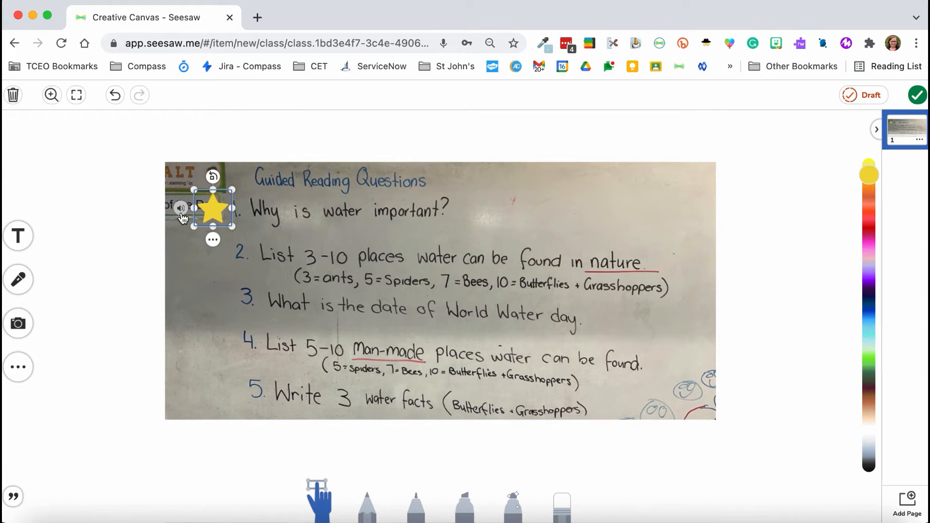
pyautogui.click(138, 287)
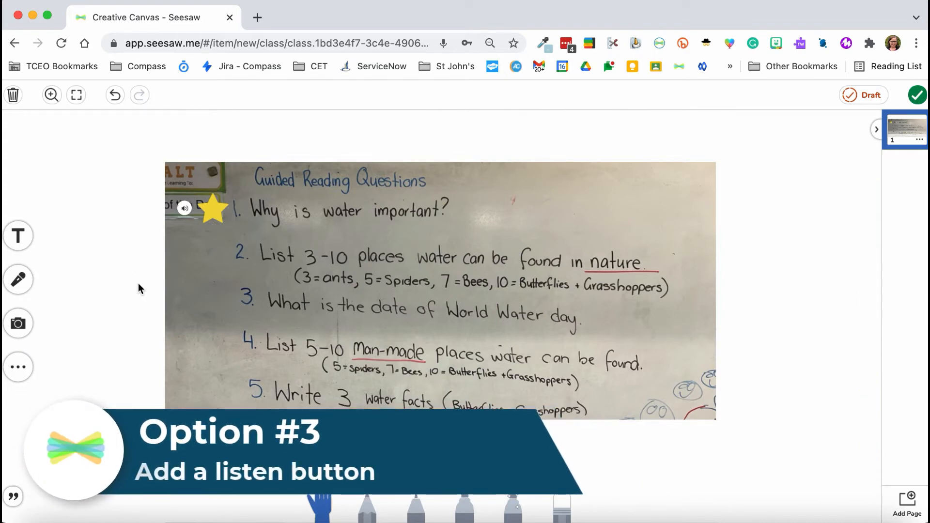
# - Insert a voice Listen button and place it beside question 2 of the whiteboard photo
pyautogui.click(18, 368)
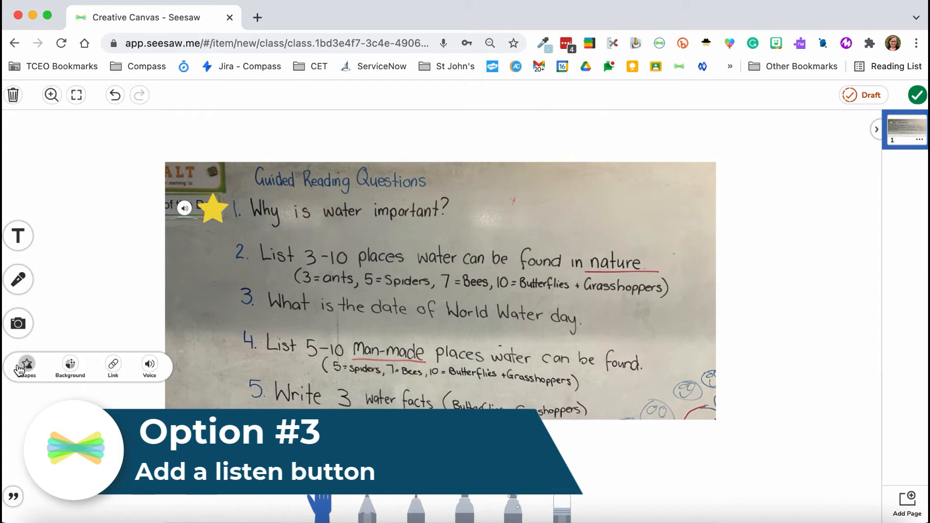
pyautogui.click(150, 365)
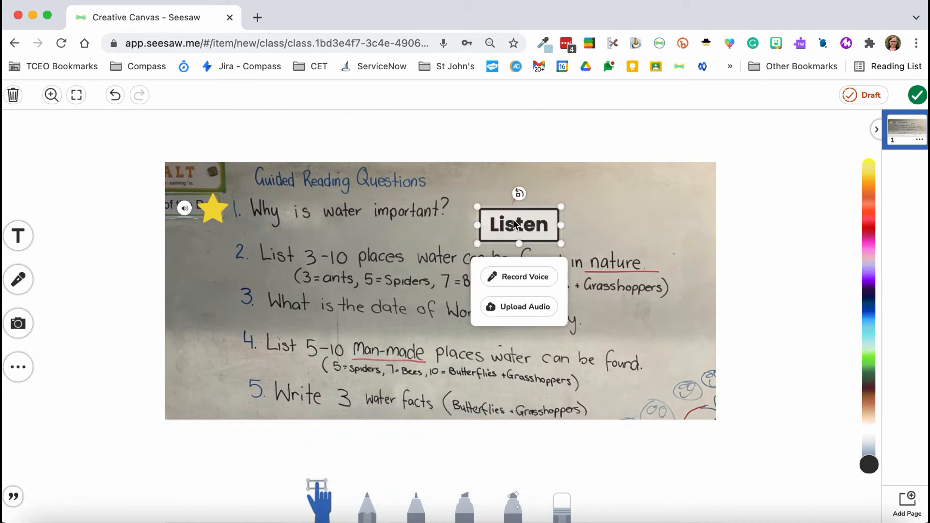
pyautogui.moveTo(513, 220); pyautogui.dragTo(412, 249)
pyautogui.moveTo(498, 224); pyautogui.dragTo(173, 252)
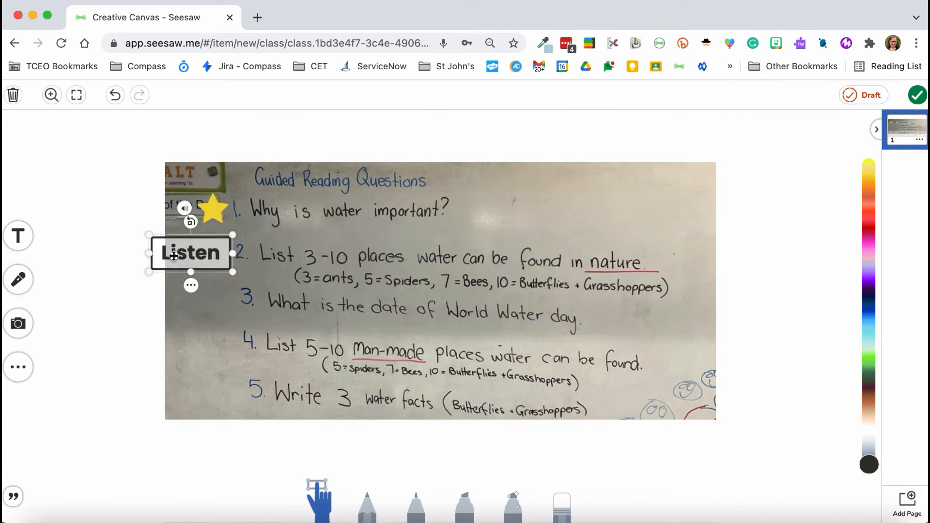
# - Record a voice clip on the Listen button and save the recording
pyautogui.click(192, 287)
pyautogui.moveTo(196, 291)
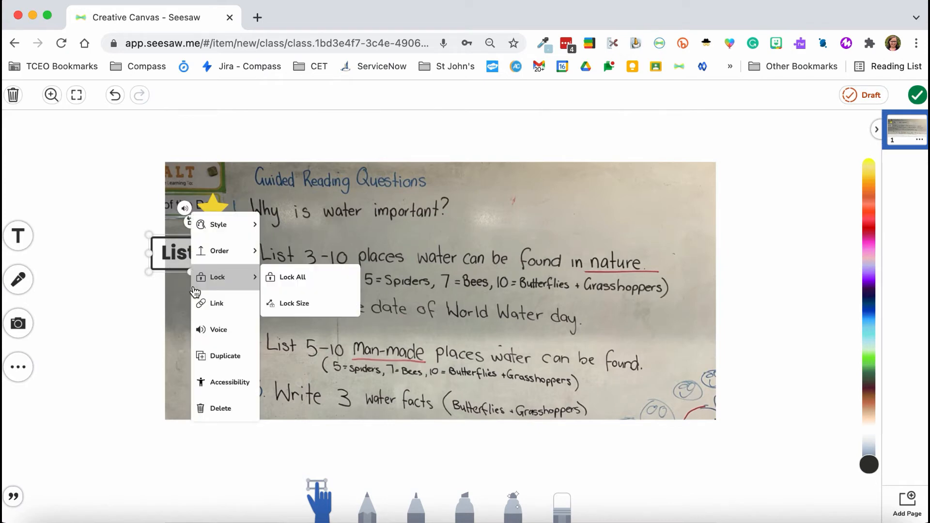
pyautogui.click(210, 334)
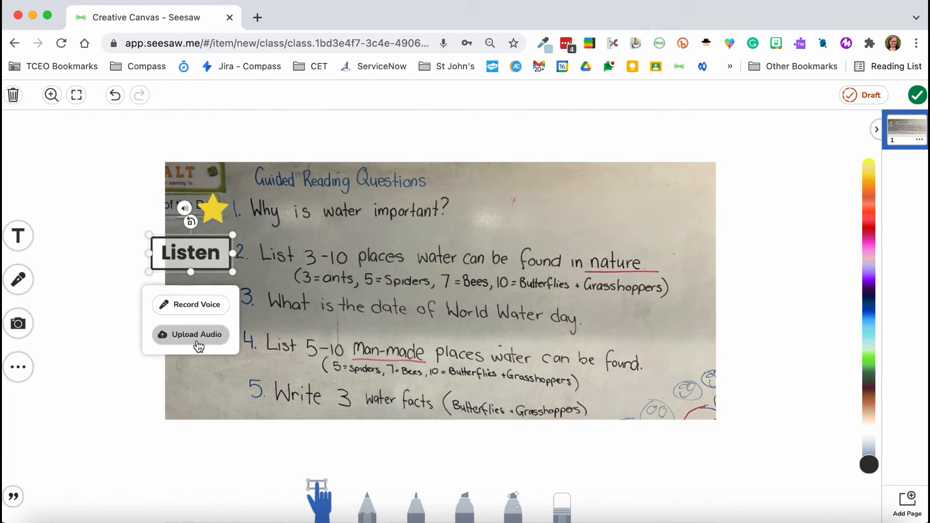
pyautogui.click(200, 310)
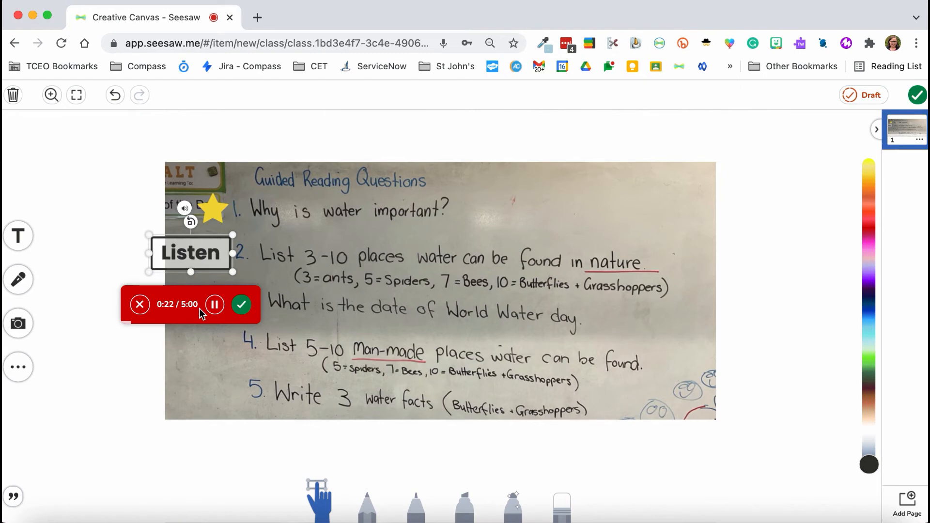
pyautogui.click(241, 308)
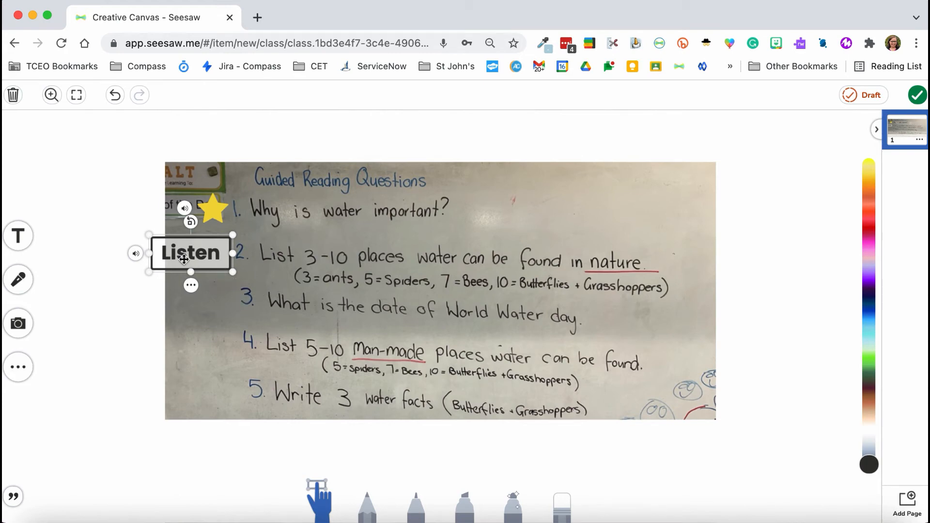
# - Finish the canvas and post it, tagging Sample Student and filing it in the "1. Task Instructions" folder
pyautogui.click(918, 95)
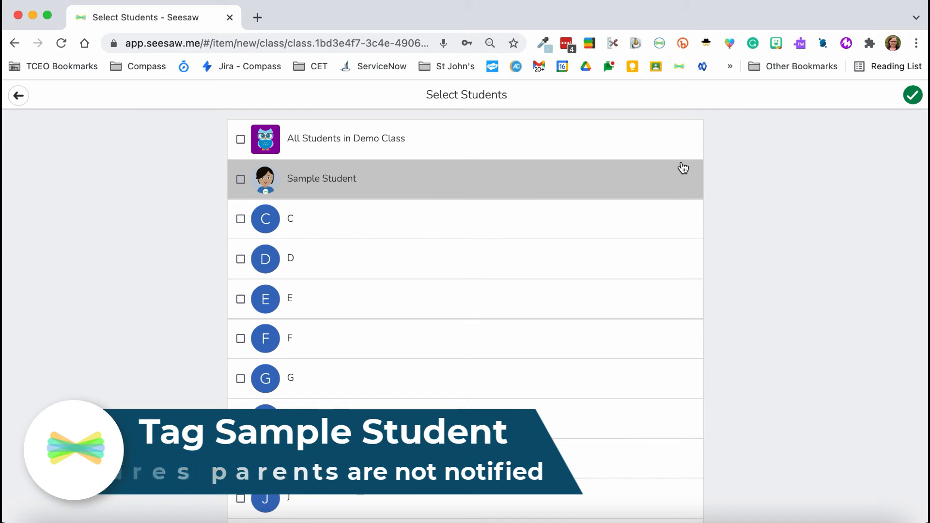
pyautogui.click(662, 177)
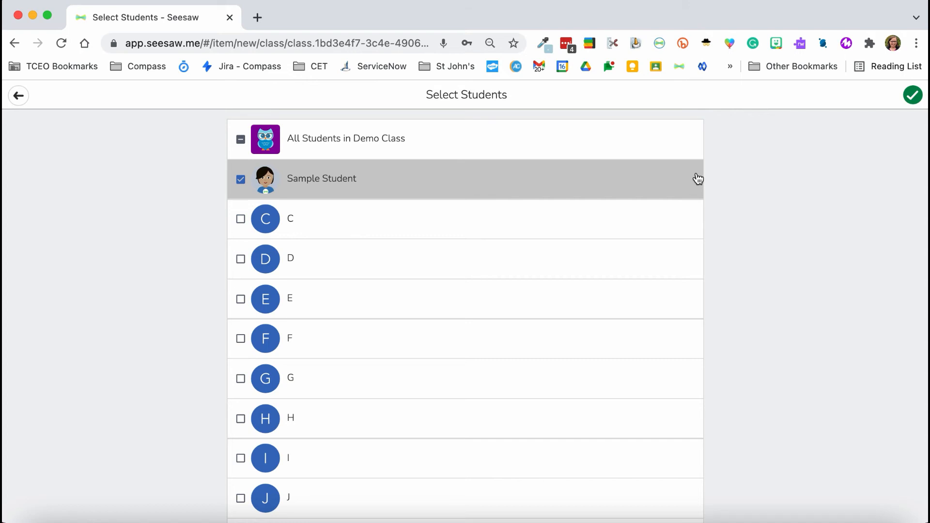
pyautogui.click(914, 97)
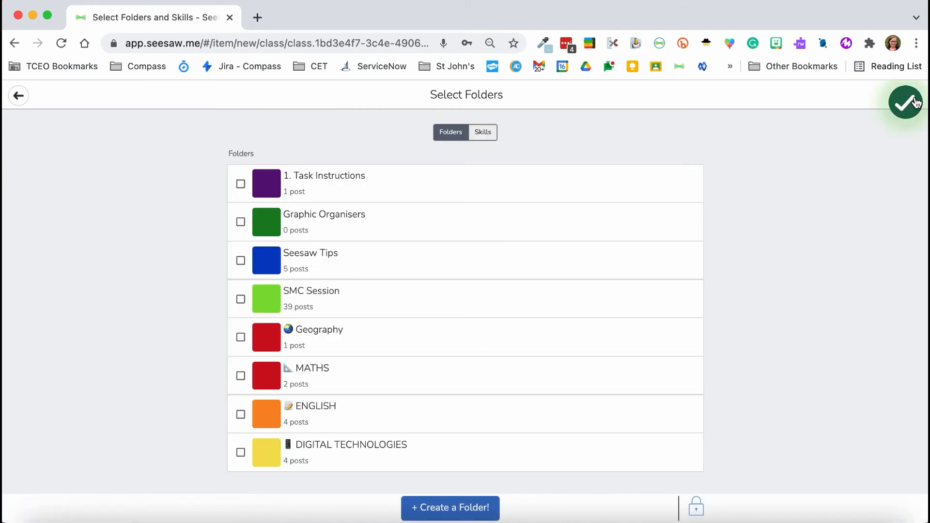
pyautogui.click(530, 186)
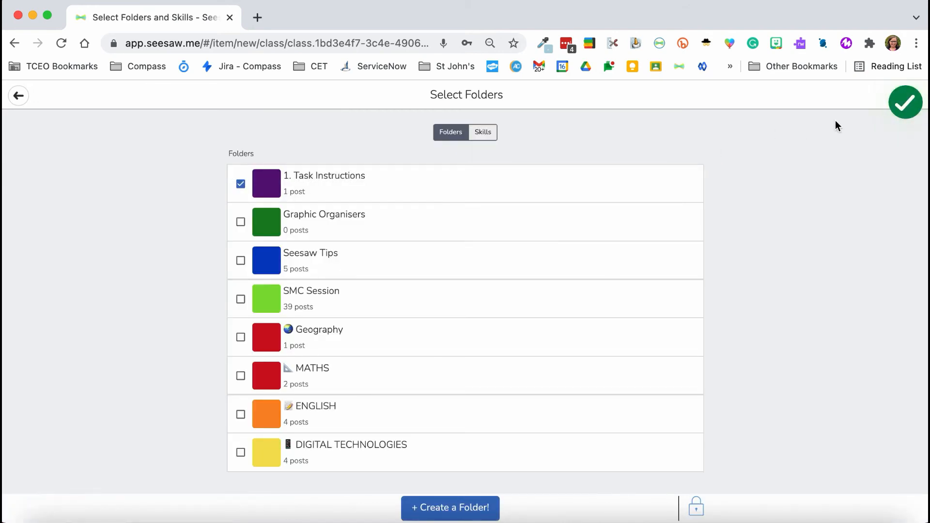
pyautogui.click(909, 113)
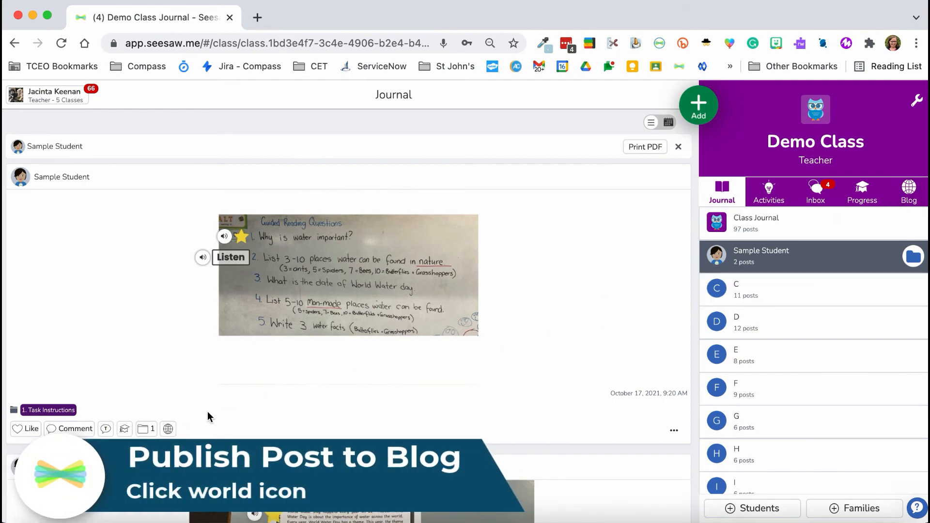
# - Publish the Guided Reading Questions post to the blog and open the Demo Class blog
pyautogui.click(169, 430)
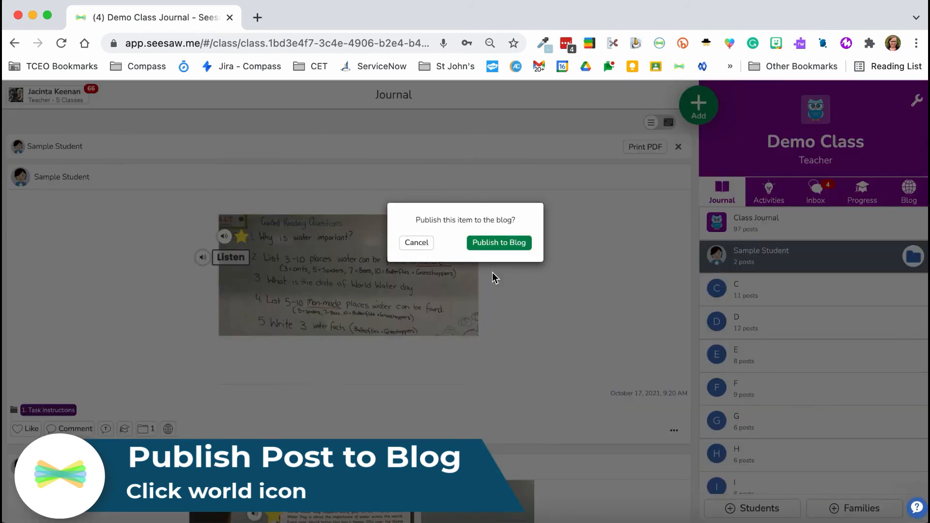
pyautogui.click(517, 243)
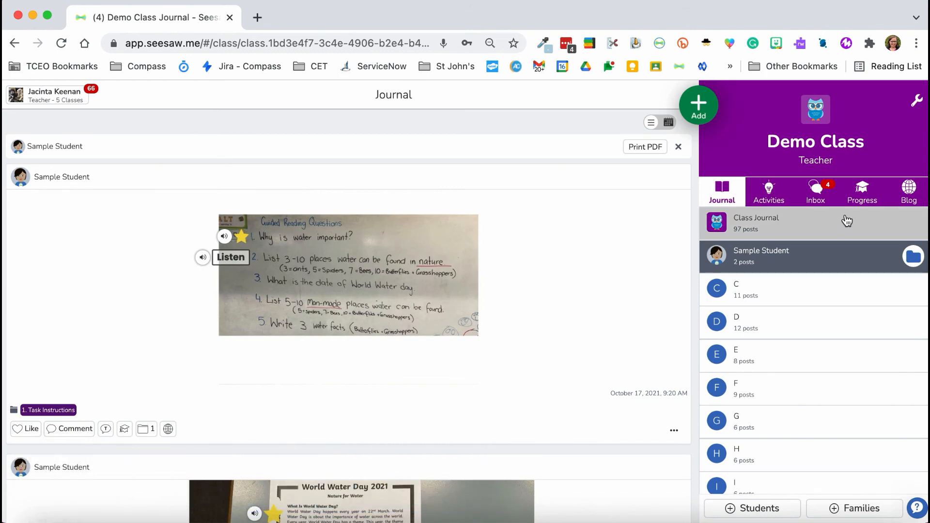
pyautogui.click(910, 193)
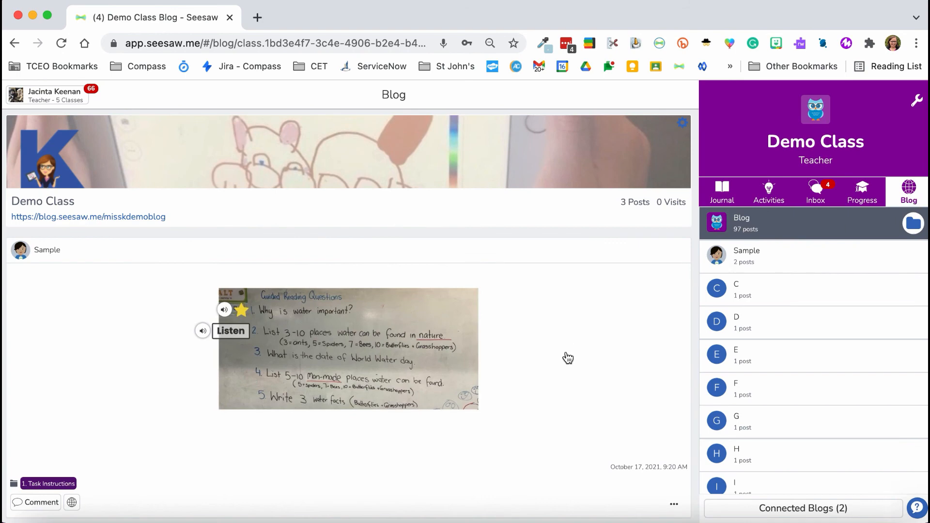
# - Open the Guided Reading Questions blog post, play the star's voice recording and close the post
pyautogui.scroll(-1, 568, 358)
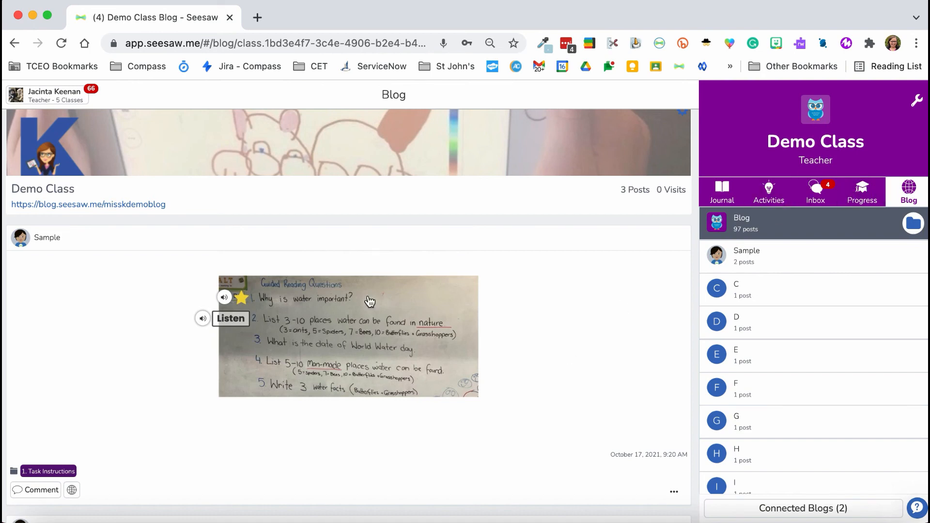
pyautogui.click(228, 301)
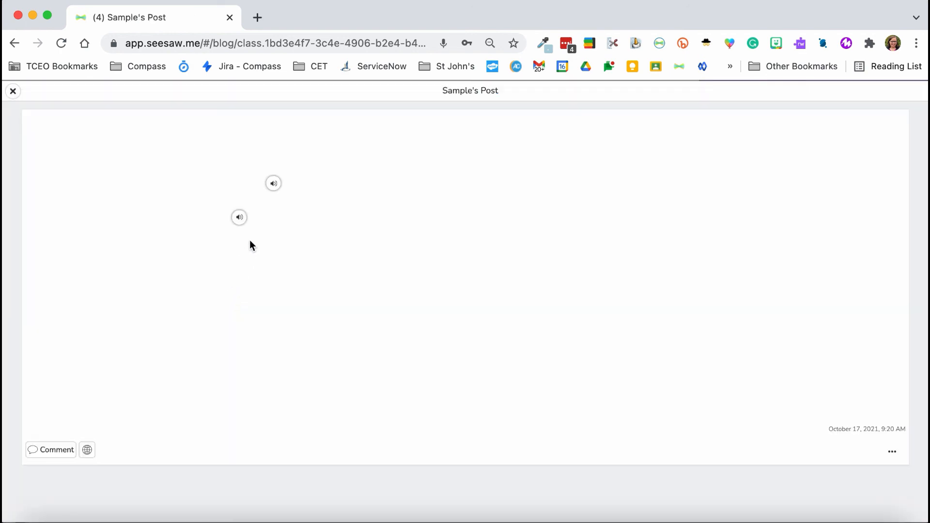
pyautogui.click(274, 184)
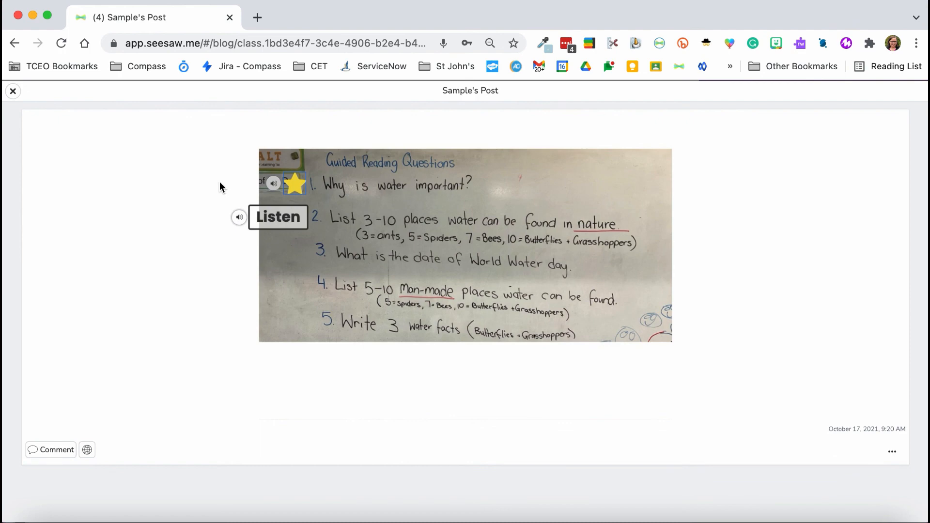
pyautogui.click(13, 93)
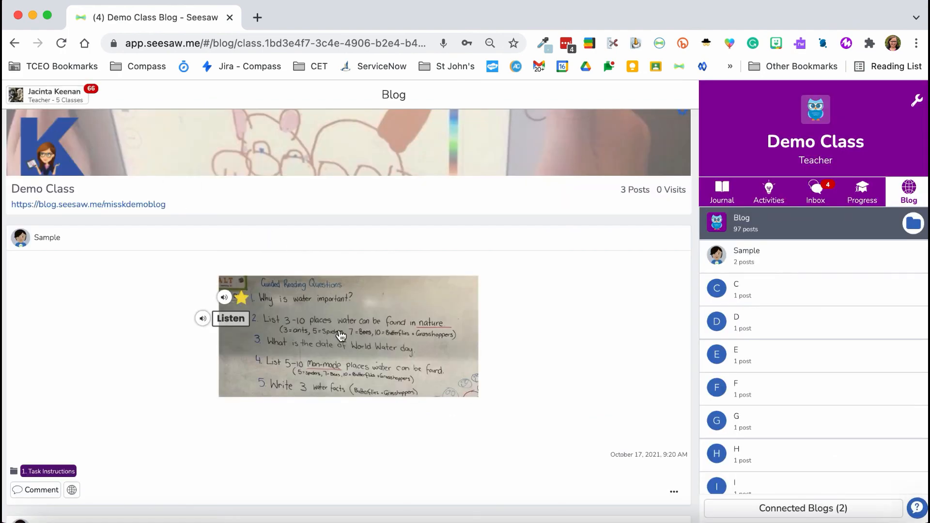